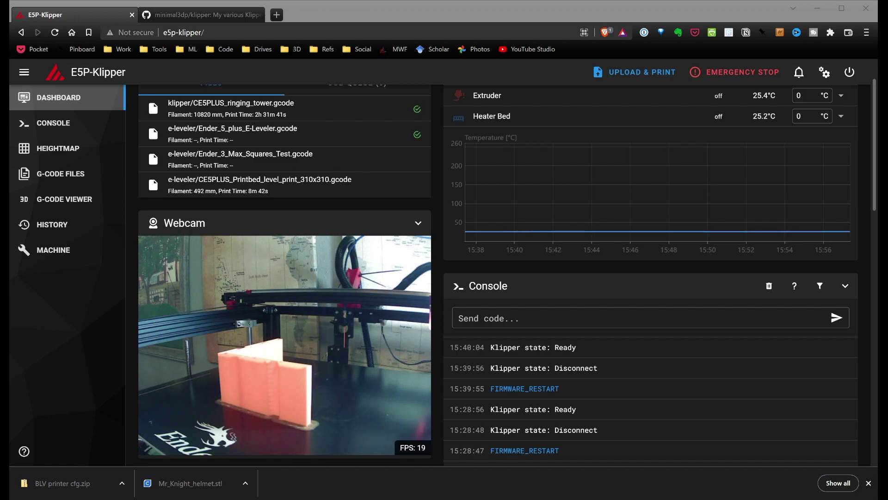
- Bring the browser showing the Mainsail dashboard for the E5P-Klipper printer to the front
key(alt+Tab)
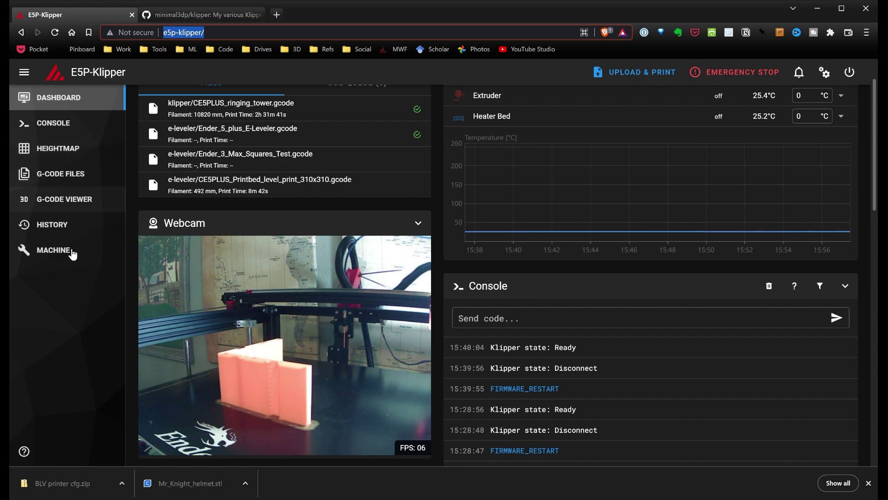
- Open printer.cfg from the Machine page's config file list in the editor
click(54, 252)
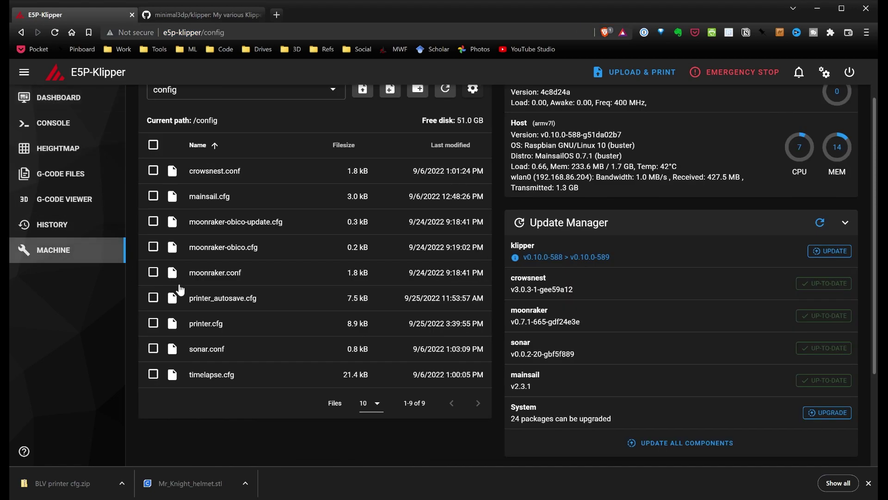
click(198, 326)
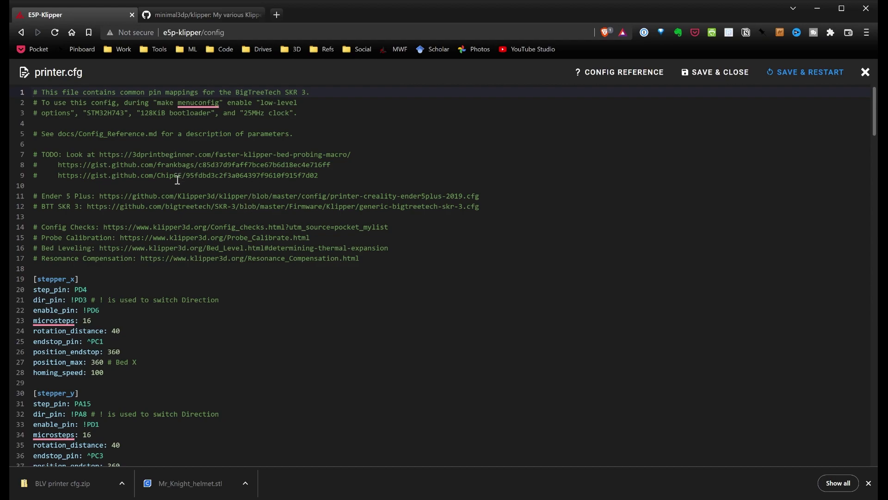
scroll(181, 178, down, 1)
scroll(198, 192, up, 1)
scroll(154, 252, down, 3)
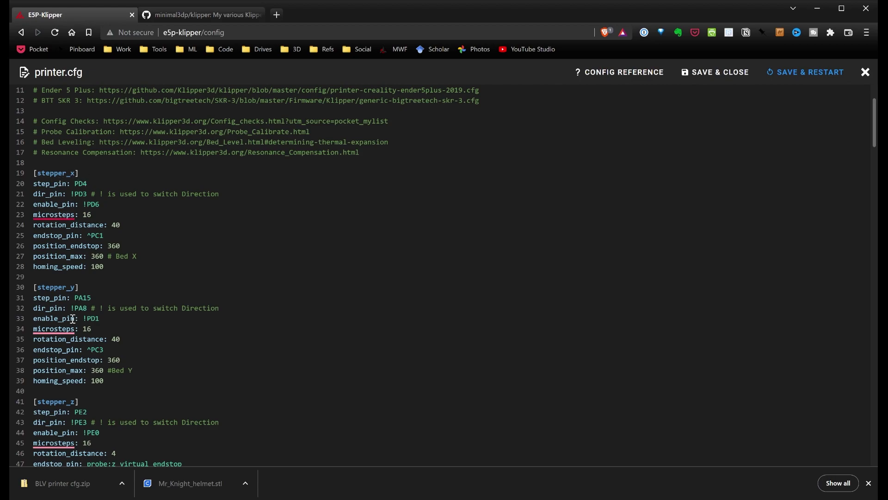
scroll(93, 366, down, 5)
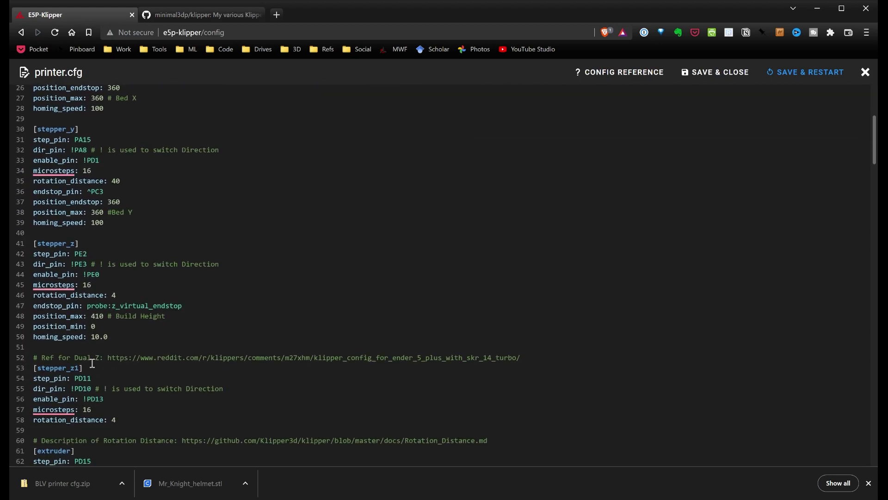
scroll(115, 296, up, 7)
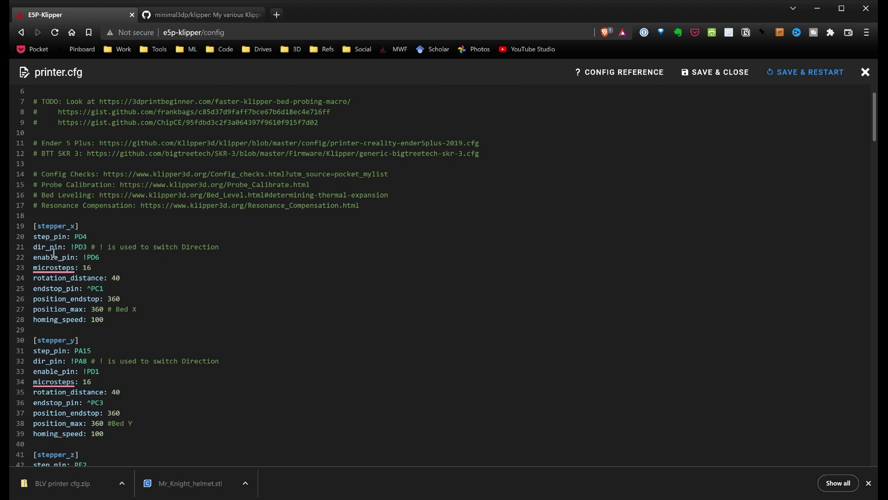
scroll(87, 266, down, 2)
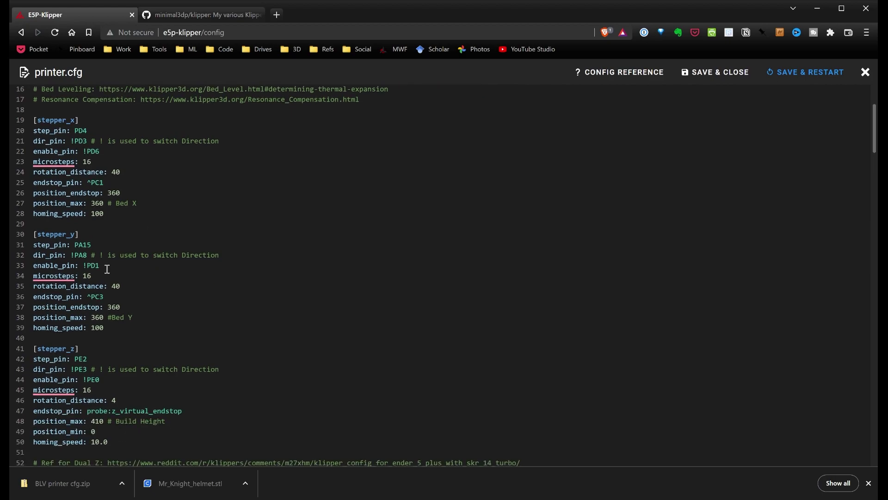
scroll(86, 282, down, 1)
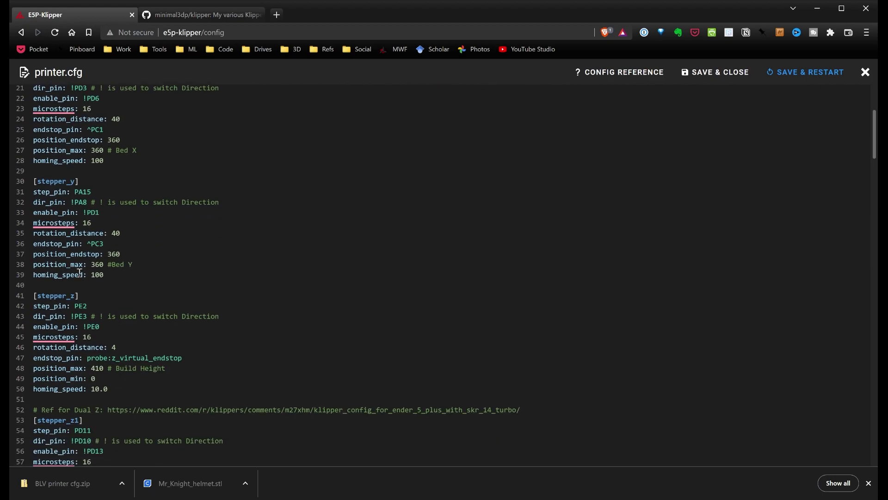
click(29, 264)
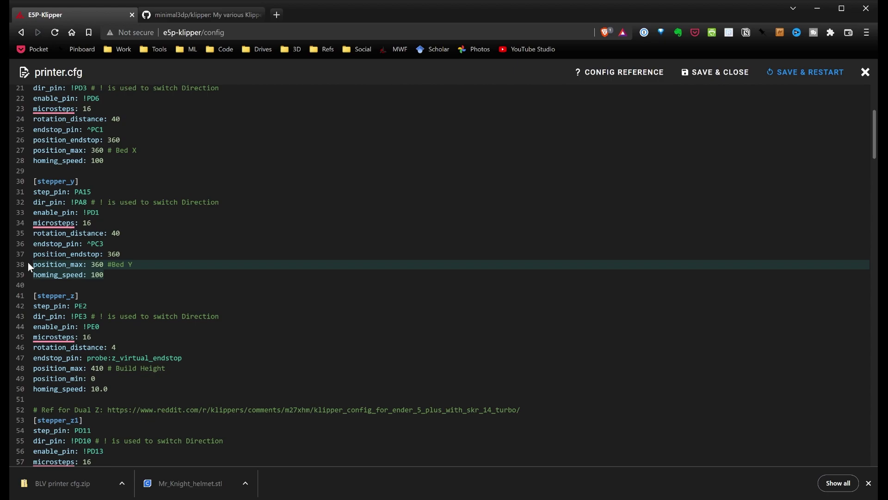
click(106, 274)
click(136, 264)
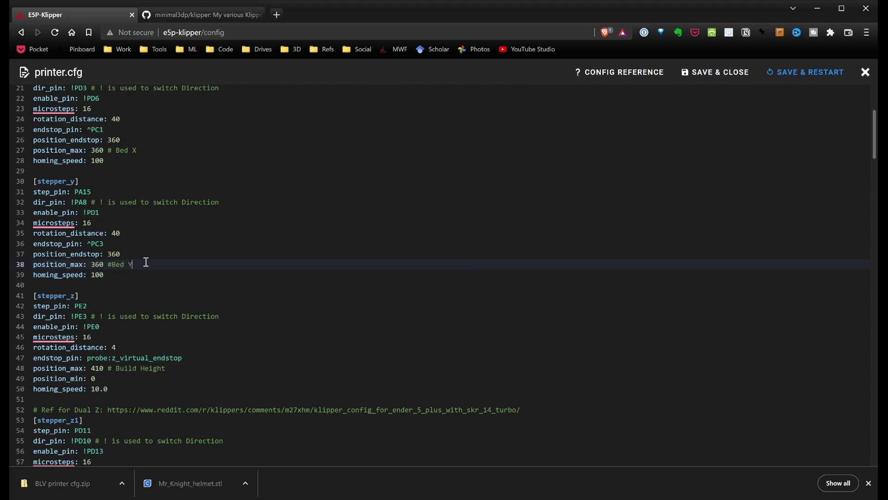
key(Up)
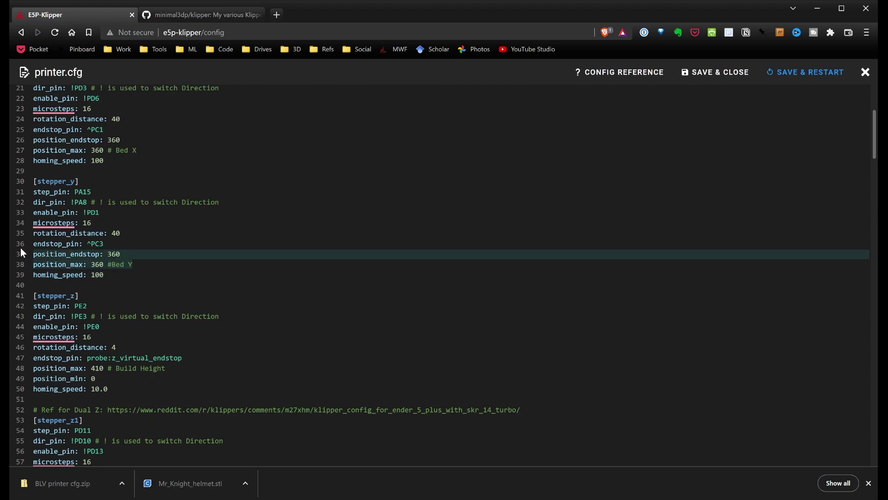
scroll(97, 256, down, 3)
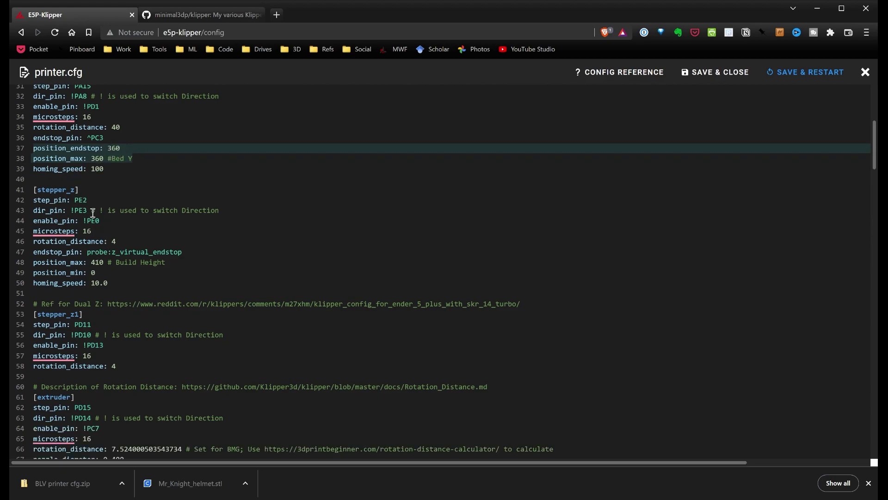
scroll(93, 213, down, 2)
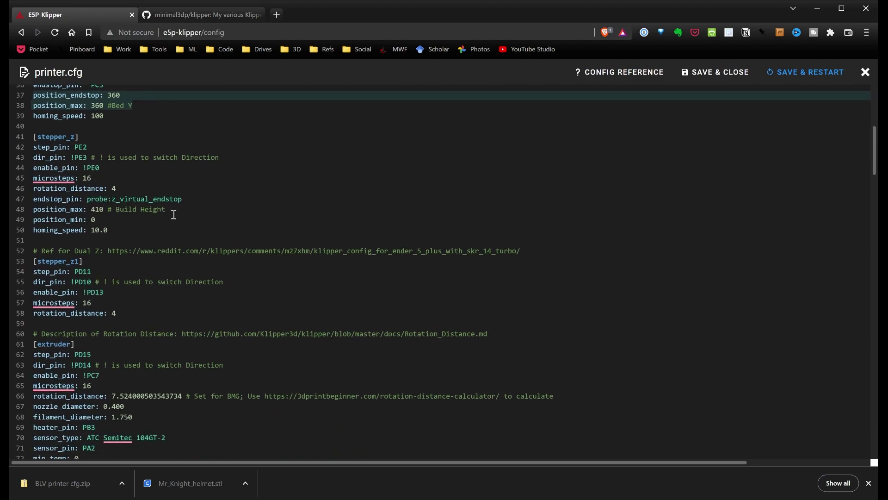
drag(174, 215, 51, 210)
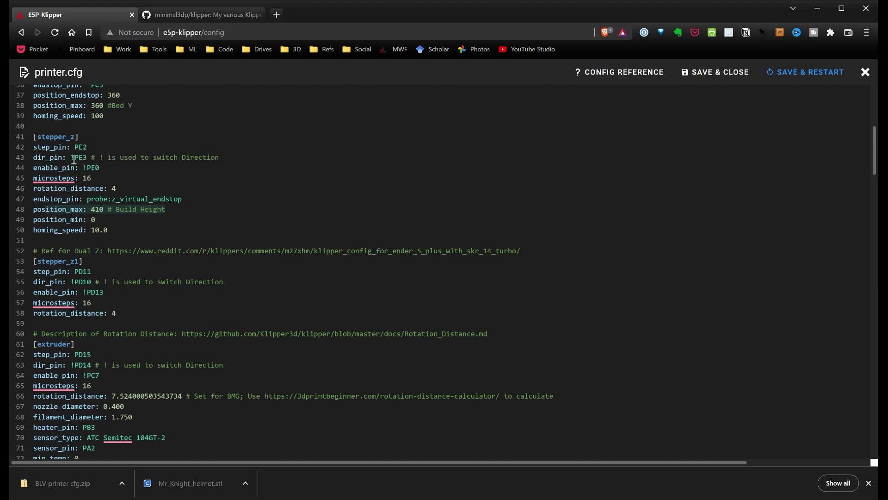
scroll(123, 211, down, 1)
scroll(123, 211, down, 3)
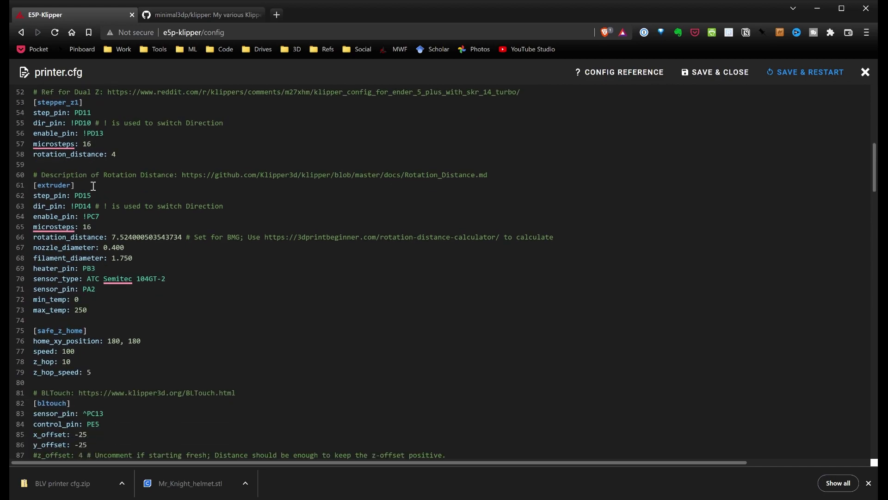
scroll(157, 166, up, 1)
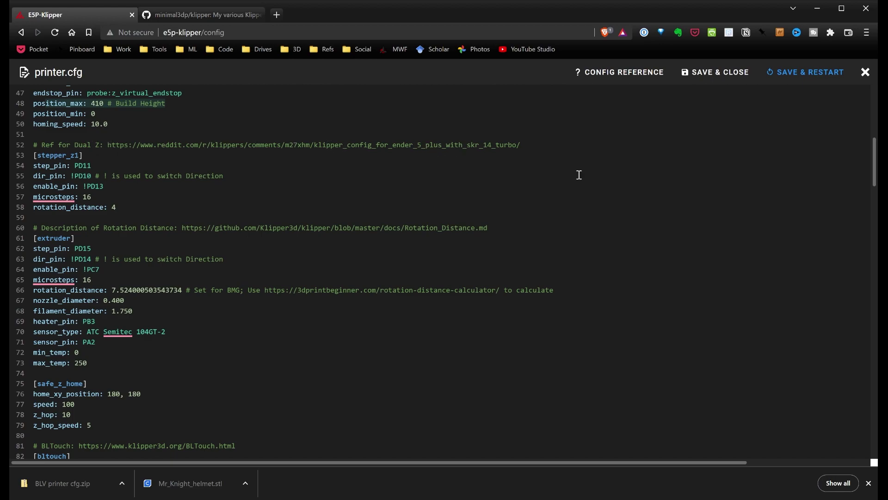
scroll(87, 170, down, 1)
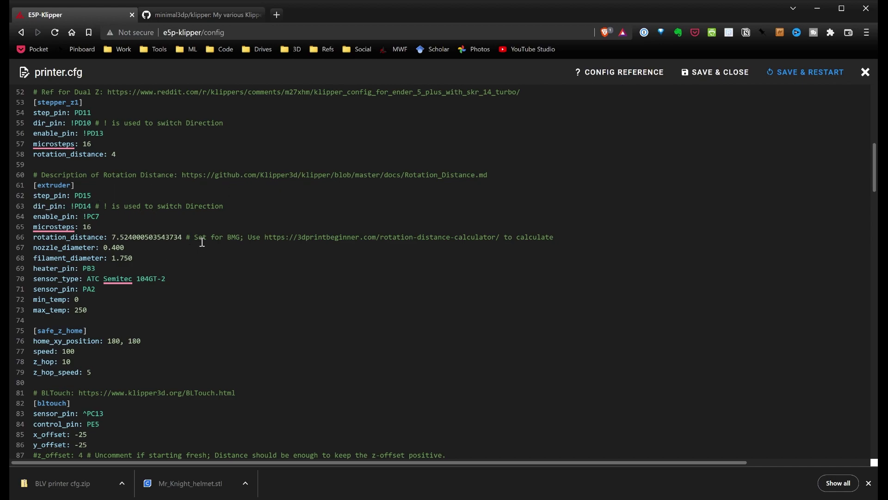
drag(202, 234, 379, 235)
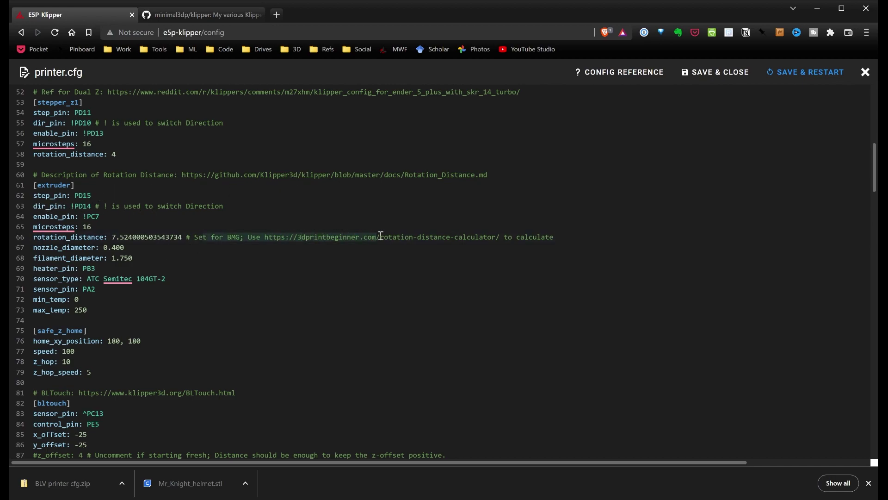
click(573, 243)
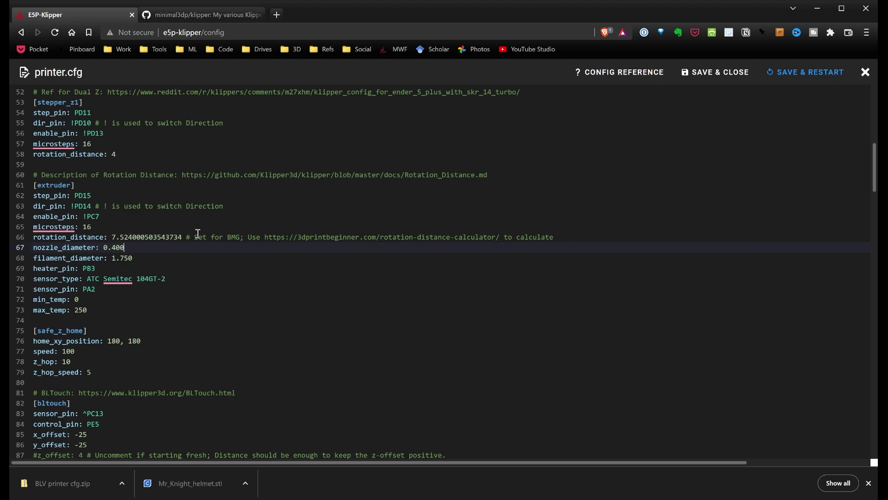
mouse_move(51, 232)
right_click(80, 230)
click(363, 290)
scroll(145, 288, down, 1)
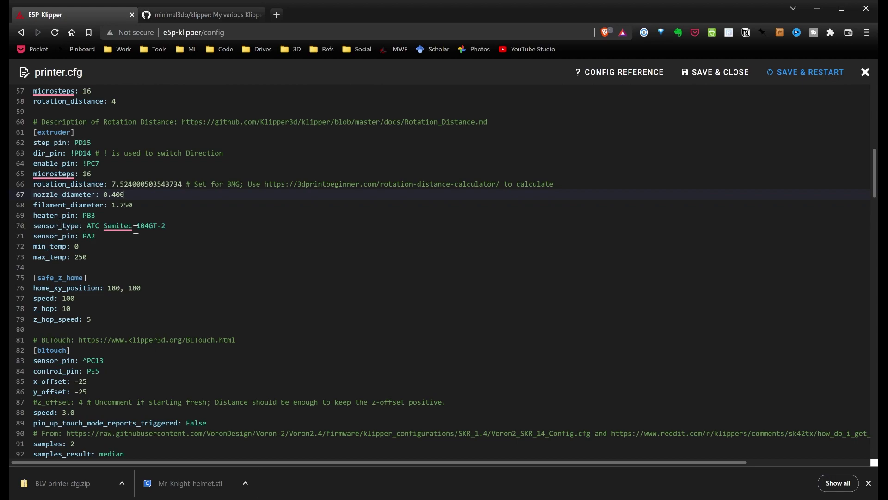
scroll(256, 319, down, 2)
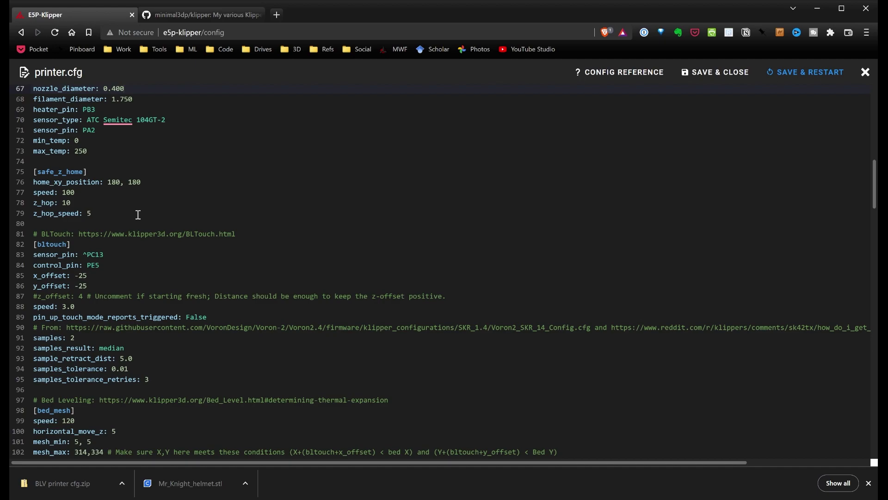
scroll(123, 220, down, 1)
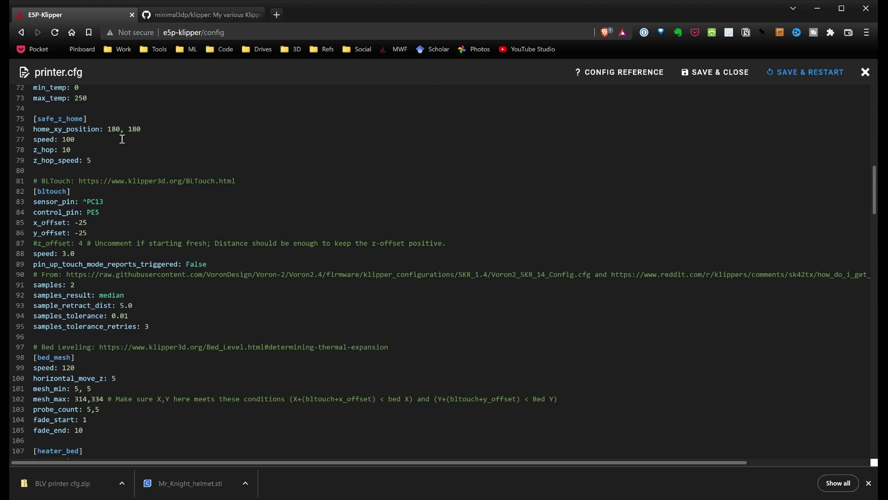
scroll(76, 181, down, 1)
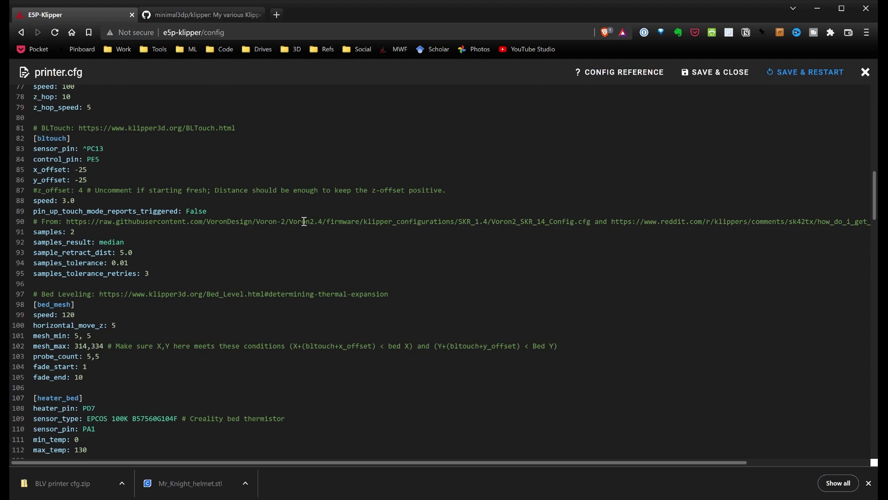
scroll(132, 152, down, 2)
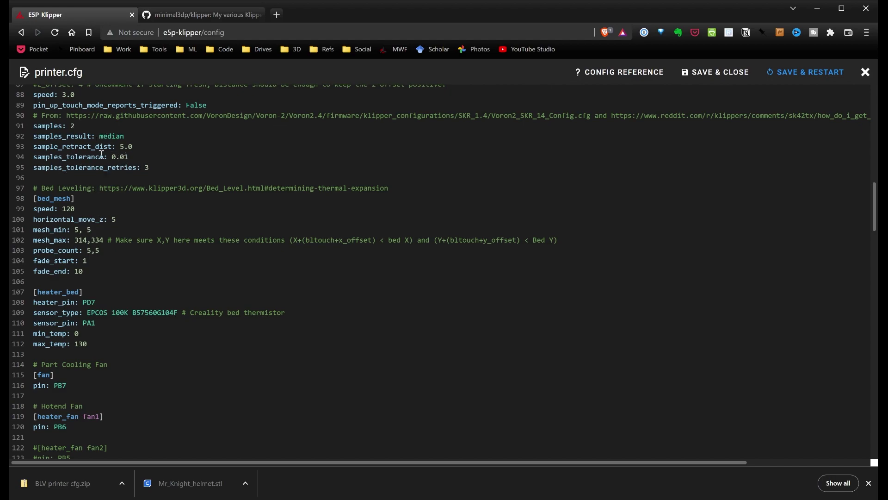
scroll(52, 231, down, 1)
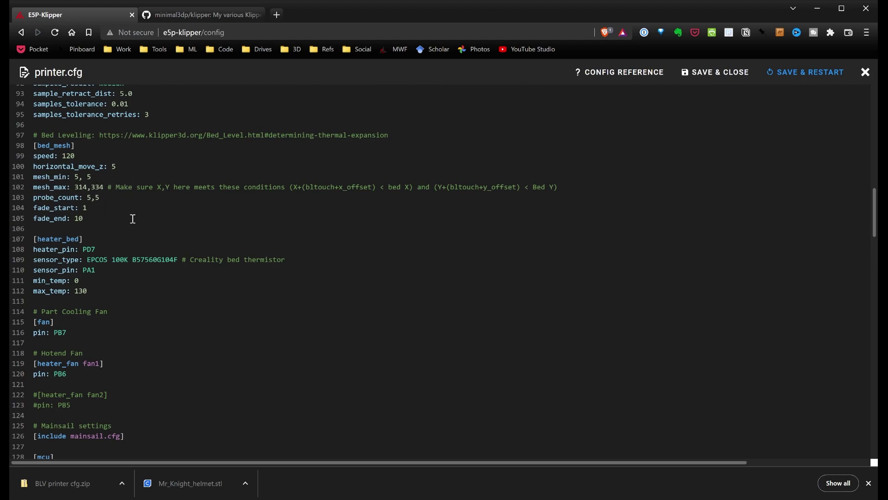
scroll(133, 218, up, 2)
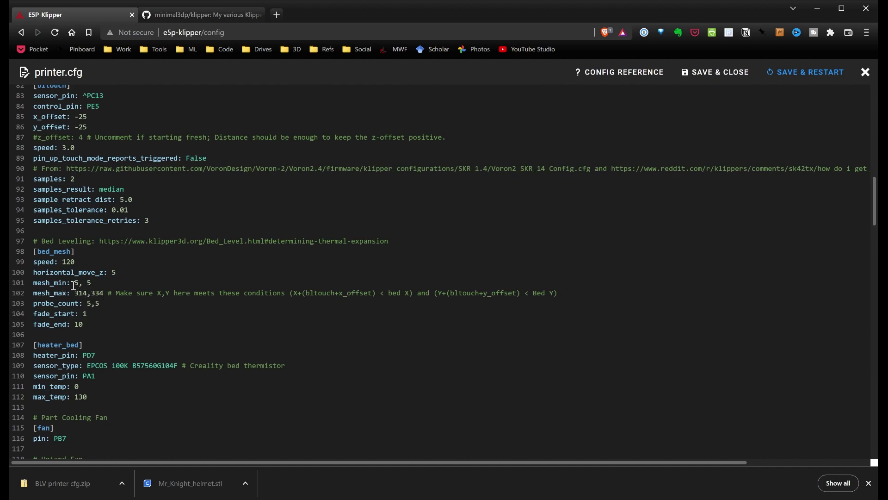
scroll(83, 285, down, 1)
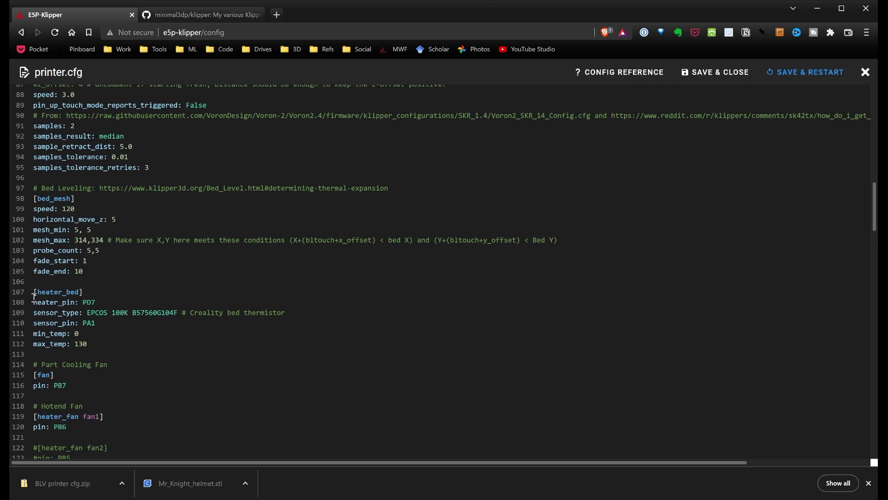
- Point out the heater_bed heater pin line in printer.cfg
scroll(34, 296, down, 2)
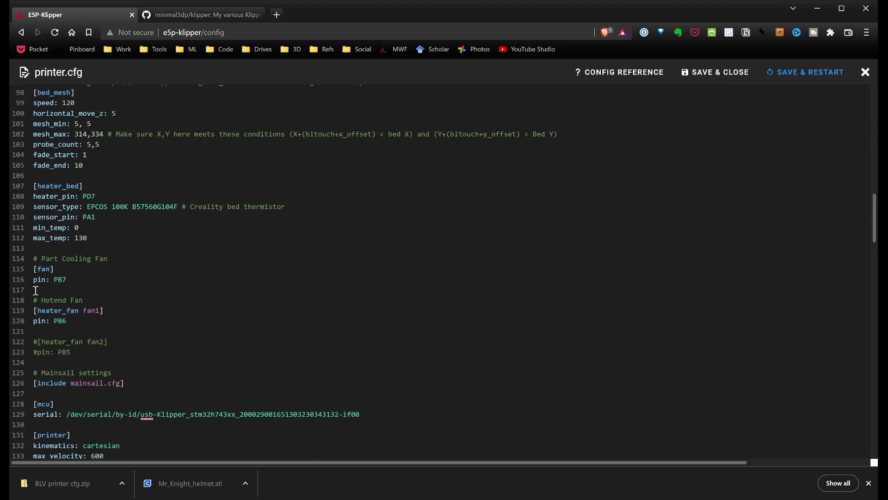
scroll(36, 290, down, 1)
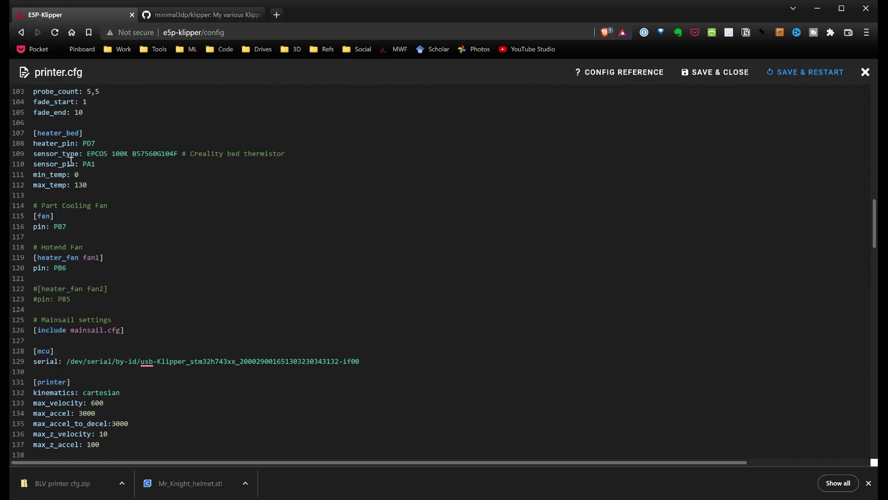
click(96, 148)
scroll(240, 186, up, 20)
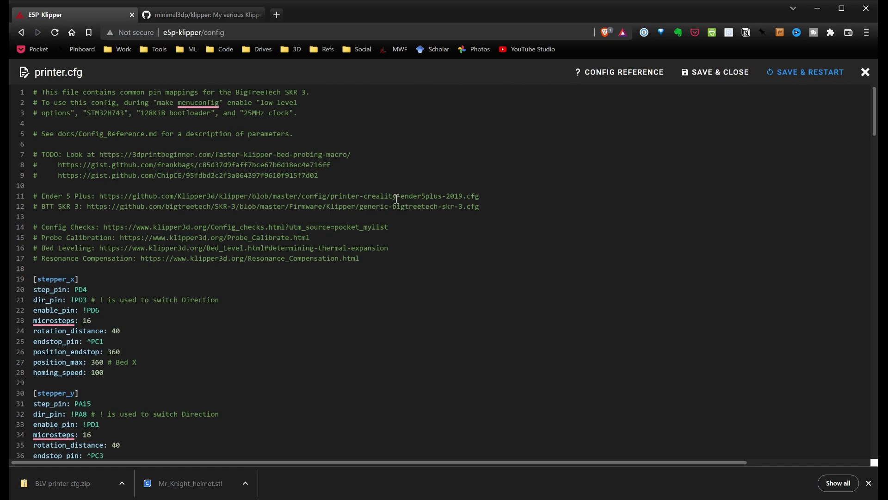
drag(397, 199, 446, 196)
- Scroll past the fan sections to the [mcu], [printer] and [screws_tilt_adjust] blocks
scroll(232, 245, down, 1)
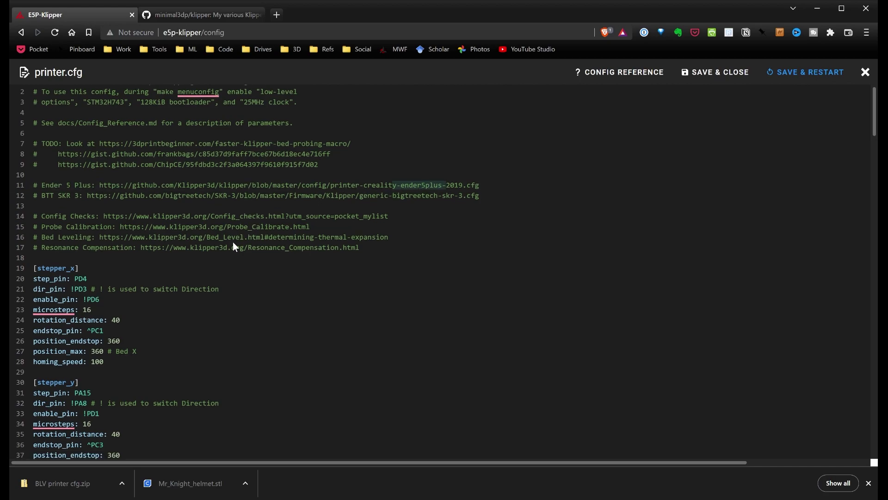
scroll(233, 243, down, 19)
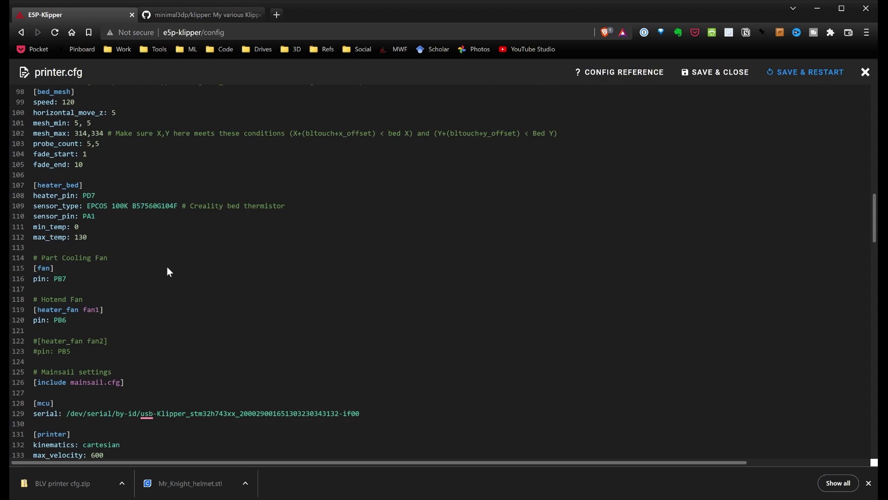
scroll(168, 272, down, 2)
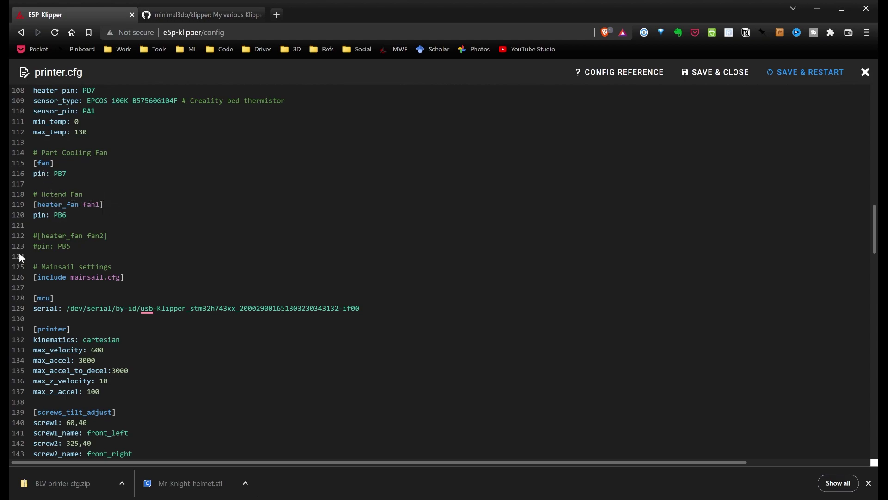
scroll(18, 252, down, 3)
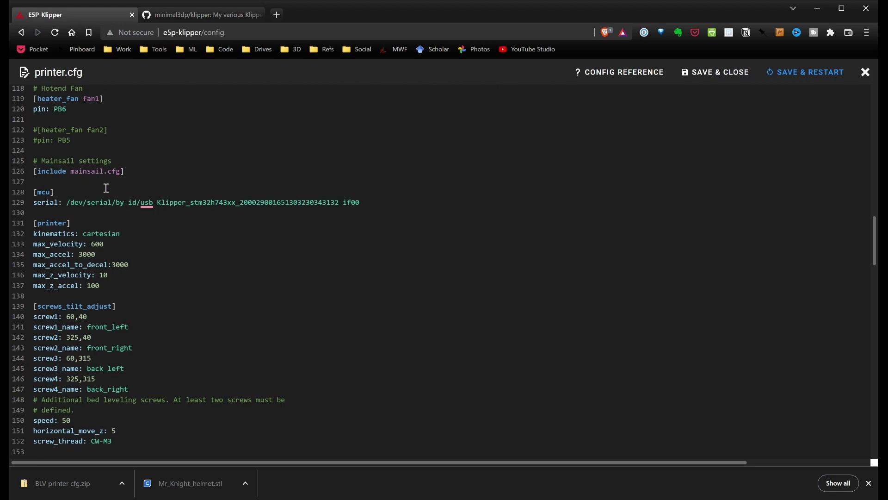
scroll(72, 190, down, 2)
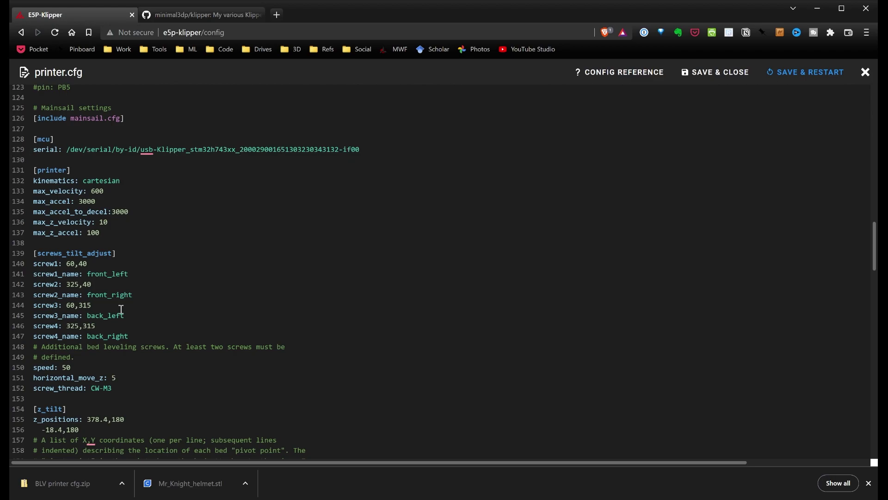
- Scroll through the [z_tilt] section to the Macros header and START_PRINT macro
scroll(47, 141, down, 3)
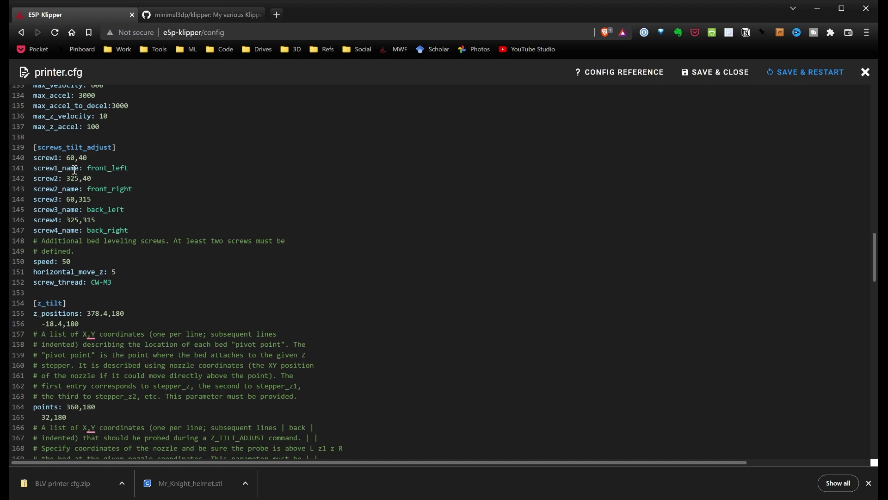
scroll(88, 252, down, 2)
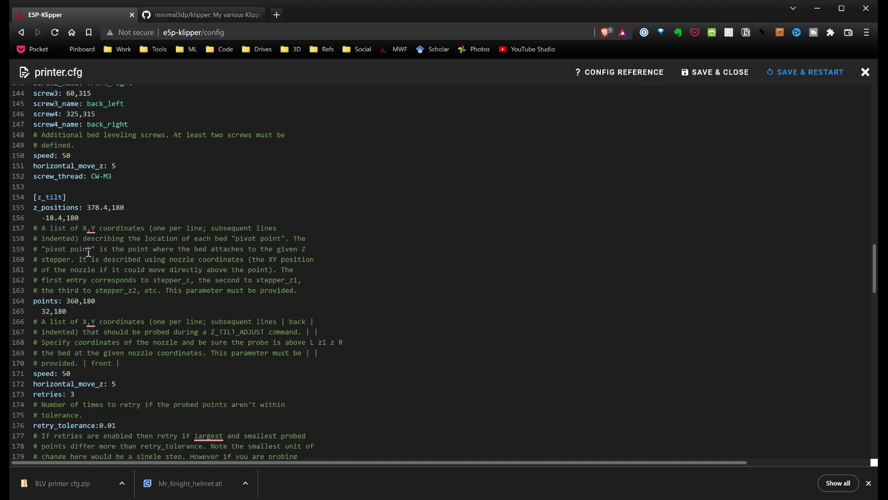
scroll(89, 252, down, 2)
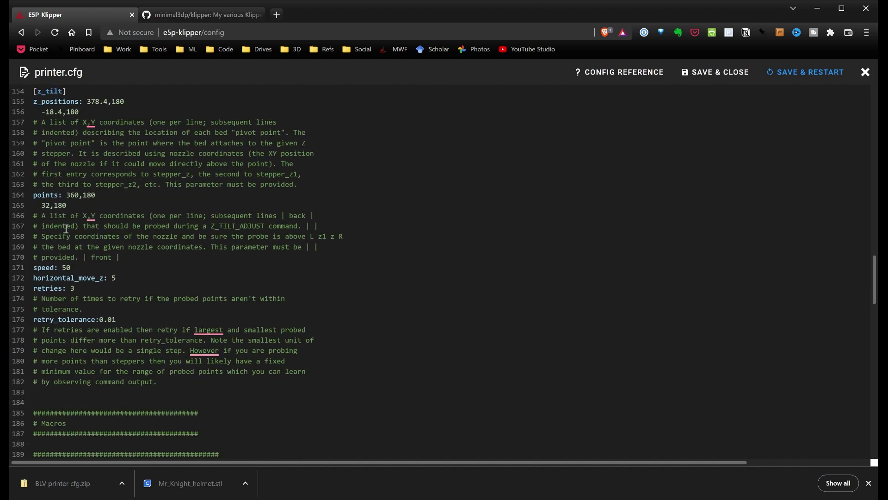
scroll(85, 190, up, 2)
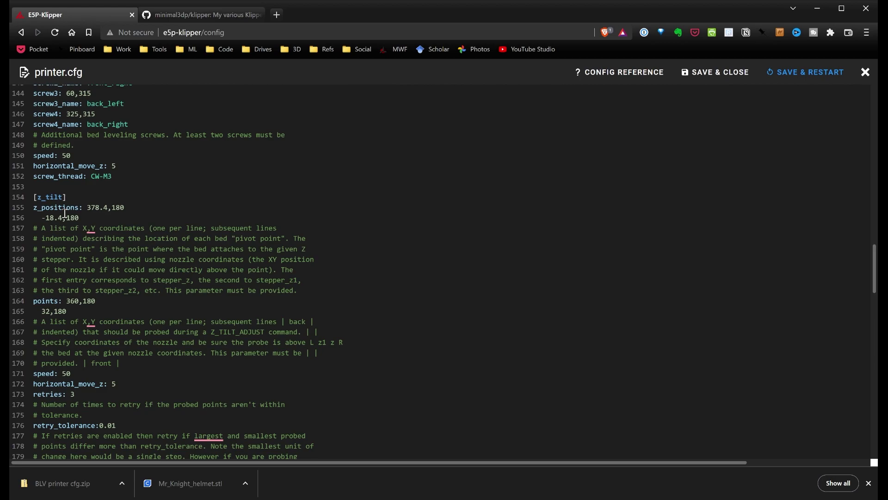
scroll(58, 249, down, 7)
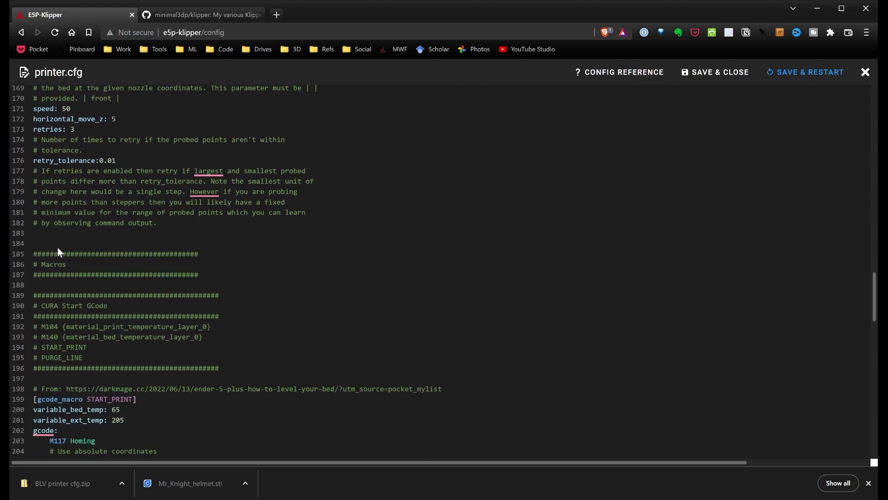
- Highlight the bed and extruder temperature variables on lines 200–201 of START_PRINT
scroll(59, 249, down, 3)
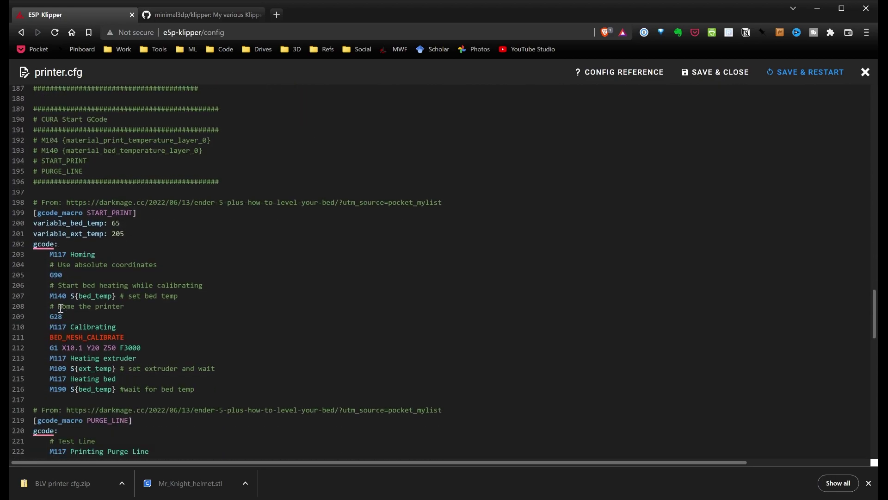
scroll(105, 283, up, 5)
scroll(105, 286, down, 3)
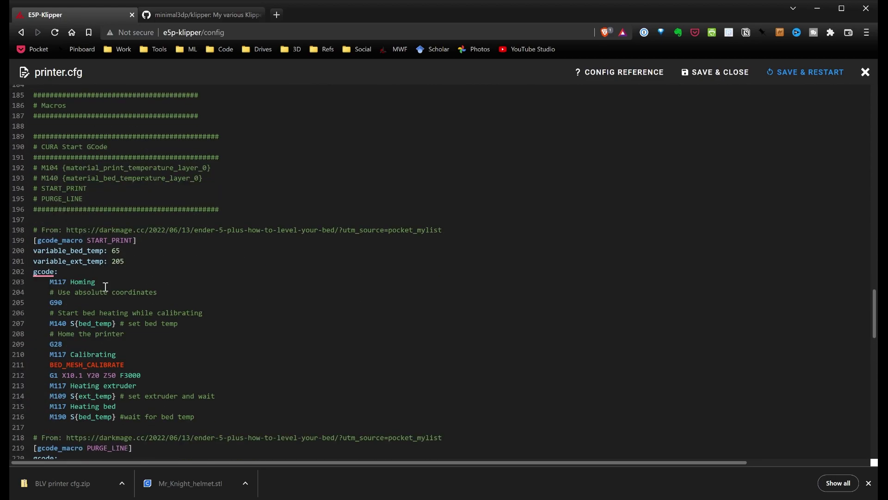
scroll(105, 287, up, 2)
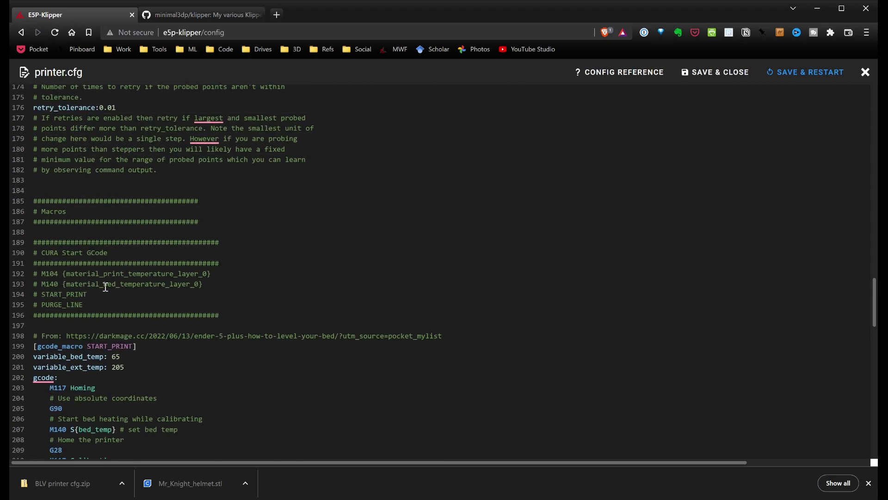
scroll(105, 287, down, 3)
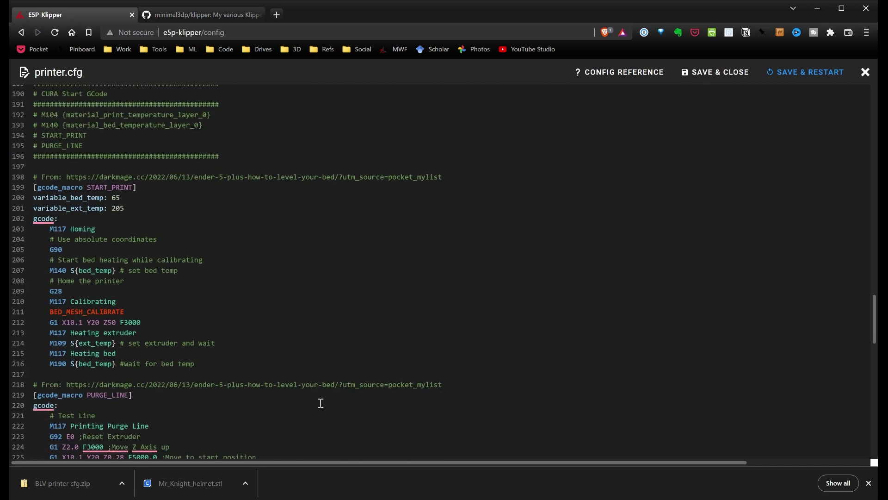
scroll(26, 314, up, 2)
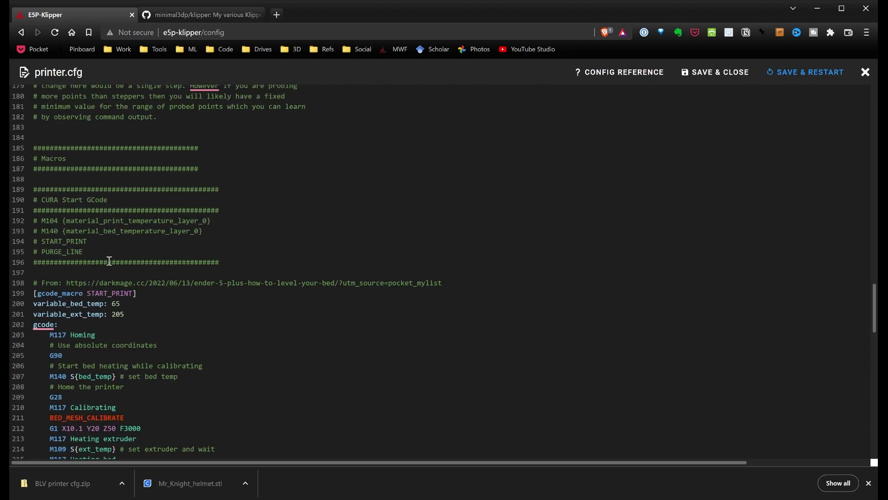
scroll(109, 261, down, 3)
scroll(109, 260, down, 3)
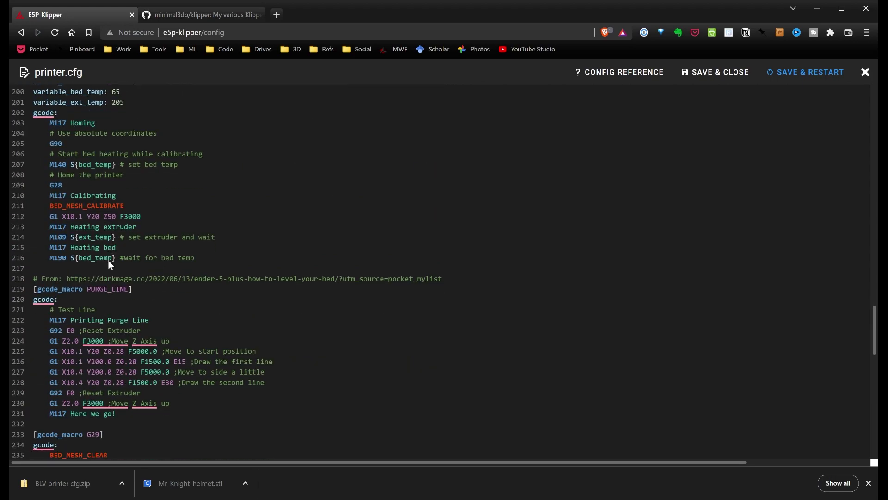
scroll(108, 261, down, 3)
scroll(109, 260, up, 6)
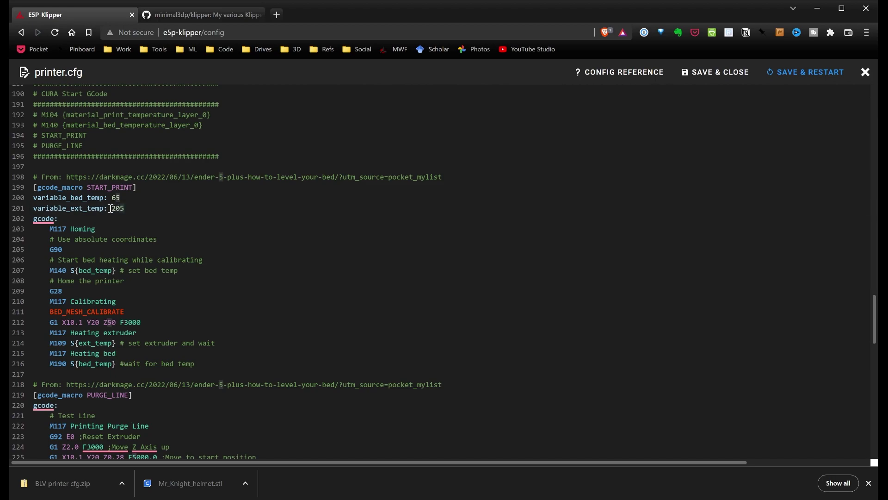
drag(132, 208, 18, 199)
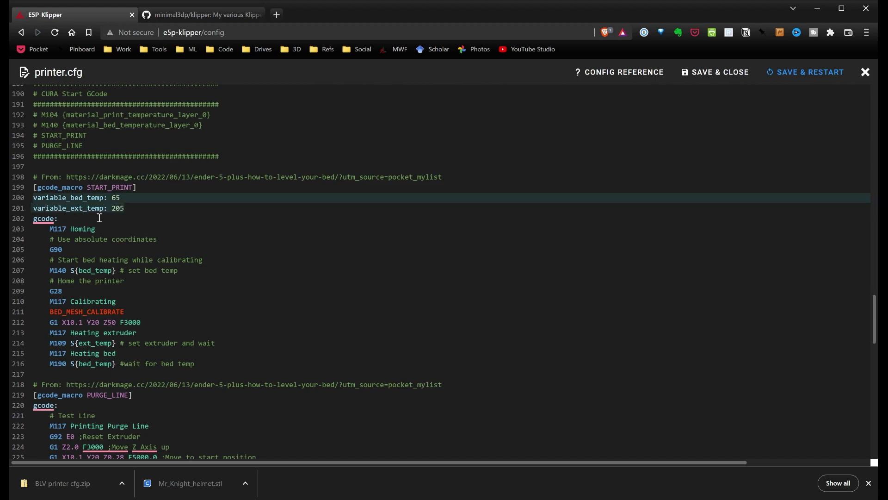
- Scroll down past the macros to [board_pins] and the tmc2209 driver sections
scroll(121, 316, down, 3)
scroll(121, 316, down, 6)
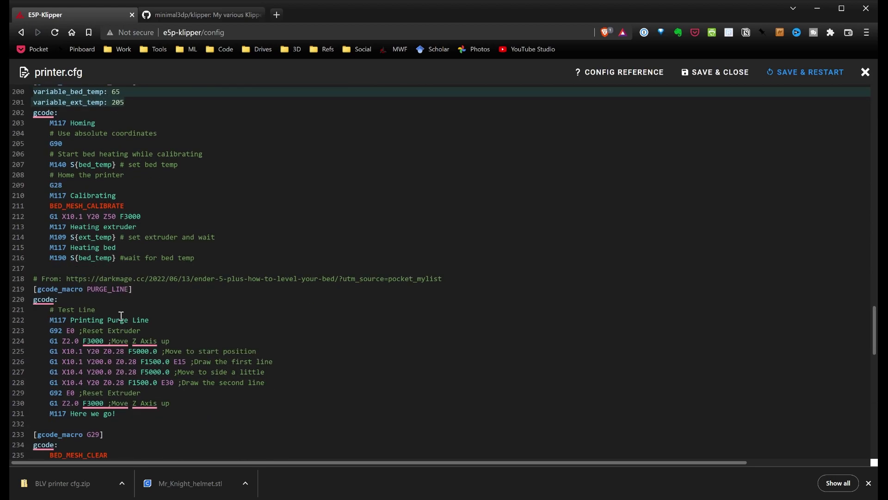
scroll(121, 316, down, 7)
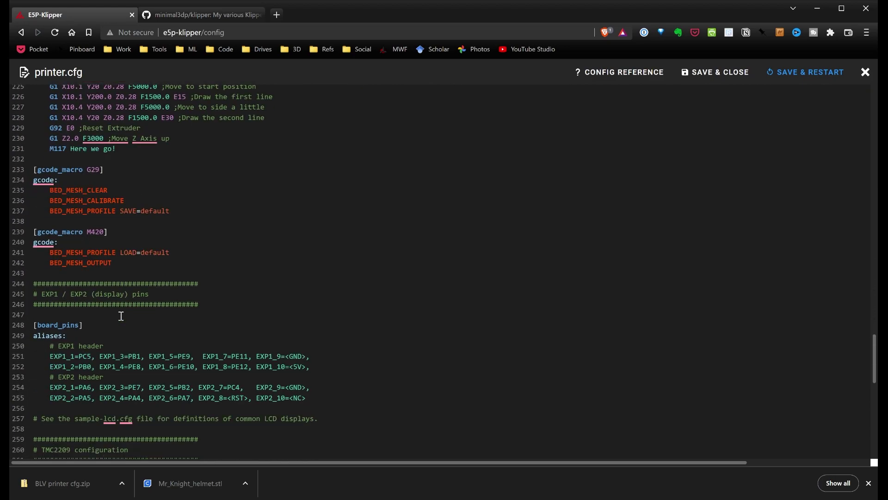
scroll(64, 315, down, 7)
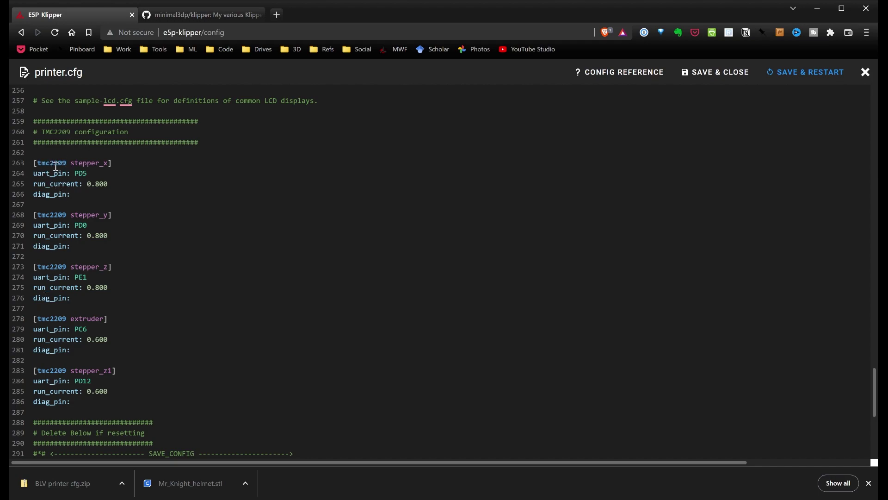
- Scroll to the end of printer.cfg to show the SAVE_CONFIG PID, z_offset and mesh values
scroll(63, 279, down, 3)
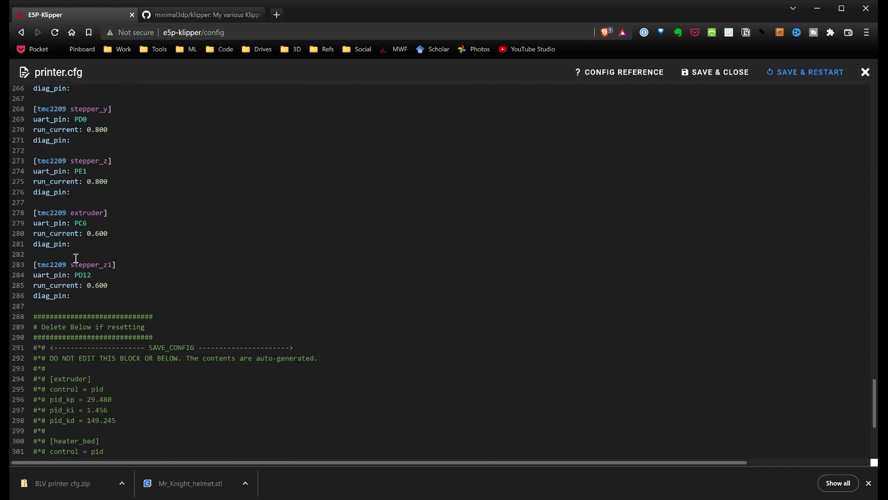
scroll(74, 273, up, 5)
scroll(74, 282, down, 3)
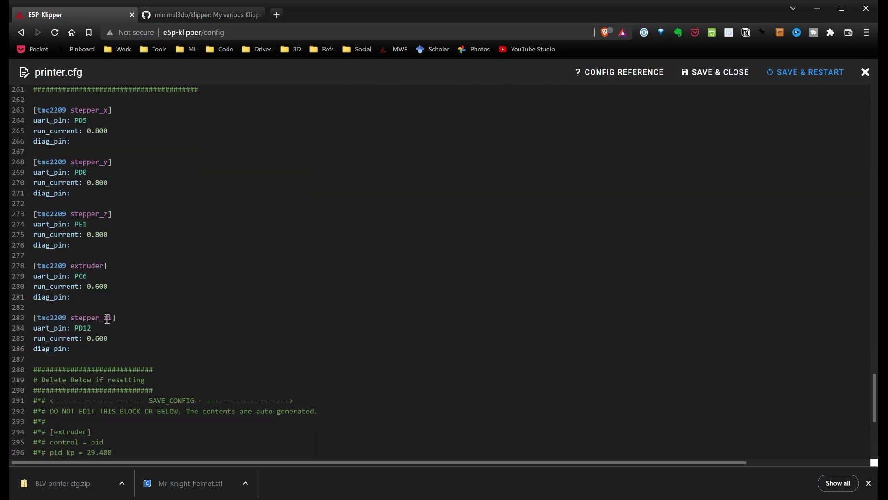
scroll(112, 316, down, 8)
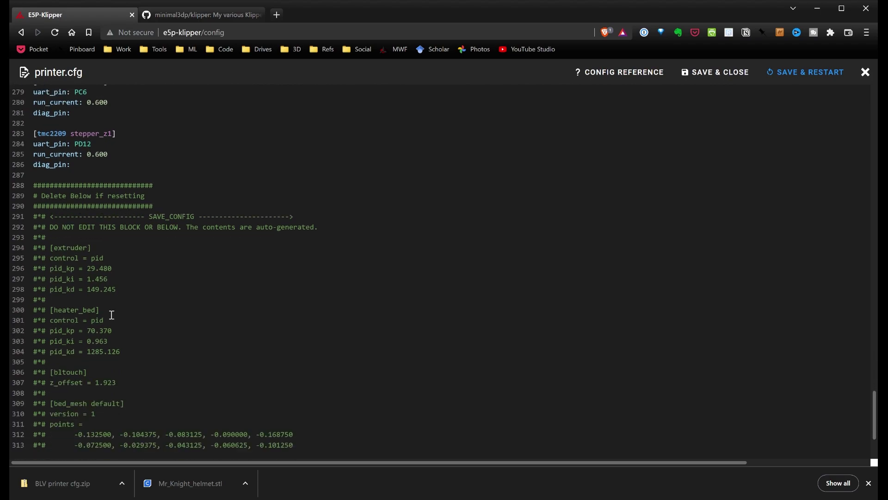
scroll(110, 315, up, 8)
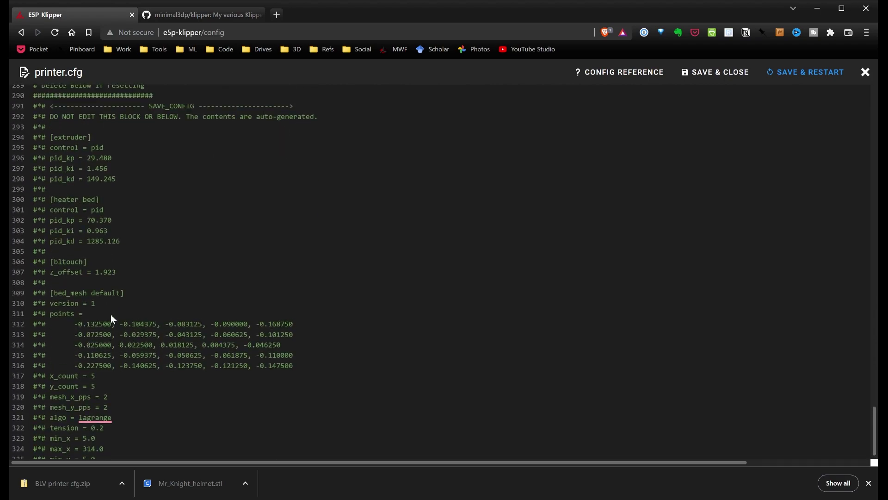
scroll(78, 329, down, 3)
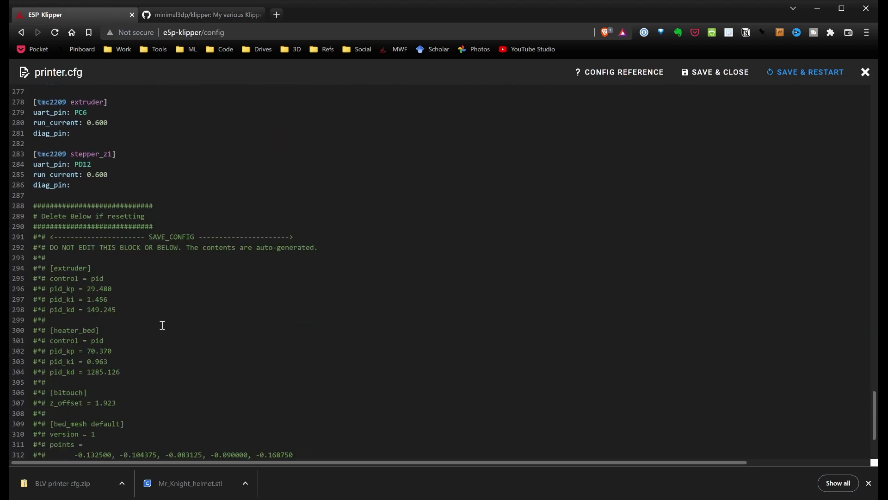
scroll(134, 276, down, 5)
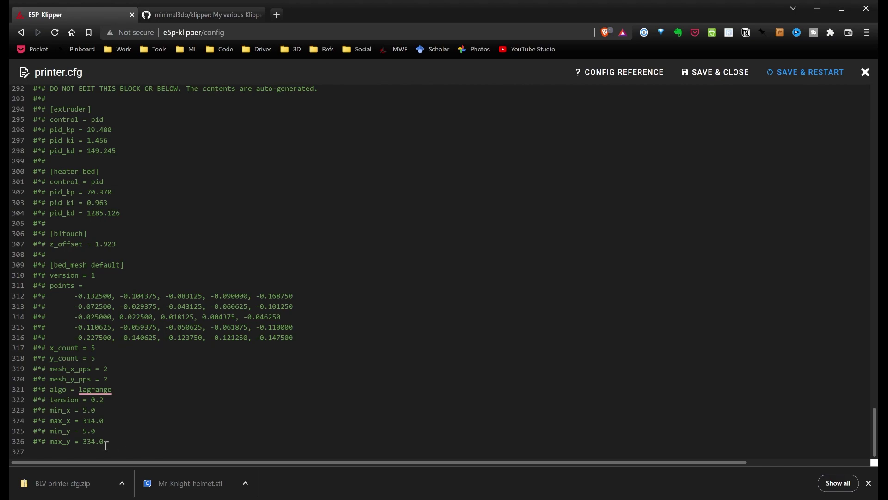
scroll(108, 384, up, 1)
scroll(46, 227, up, 3)
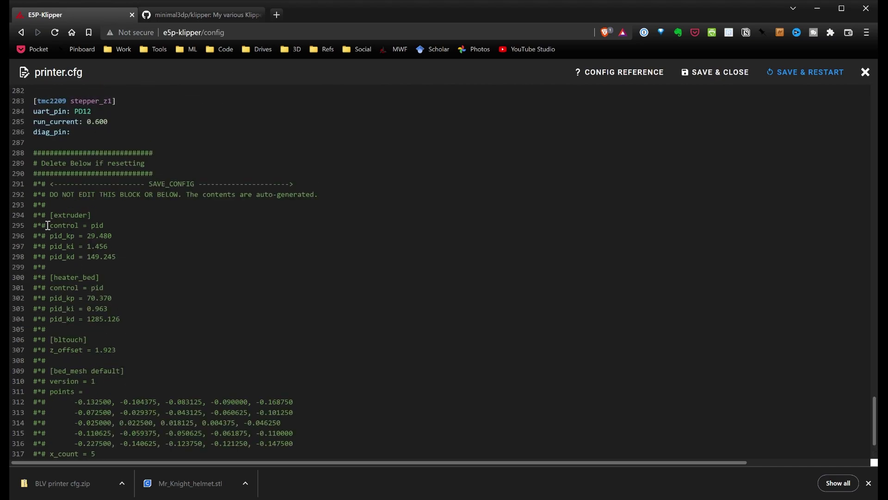
scroll(79, 305, down, 3)
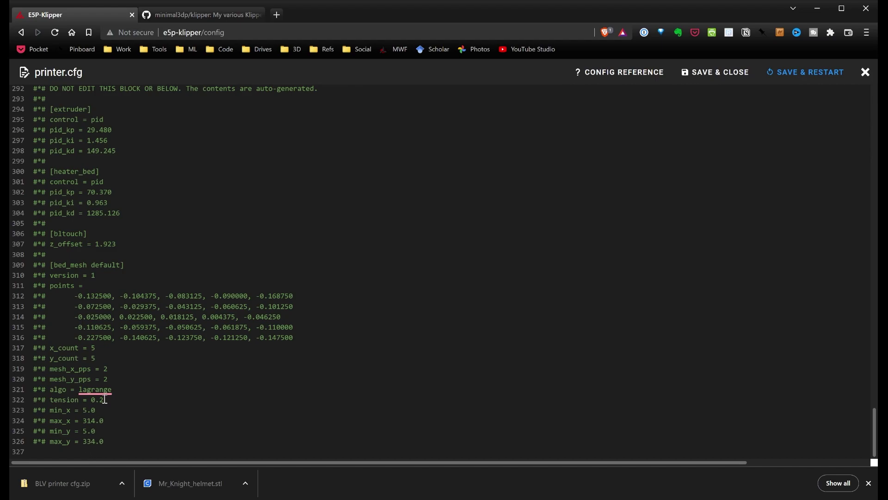
- Highlight the reference links on lines 15–17 at the top, then scroll to the stepper sections
scroll(105, 399, up, 20)
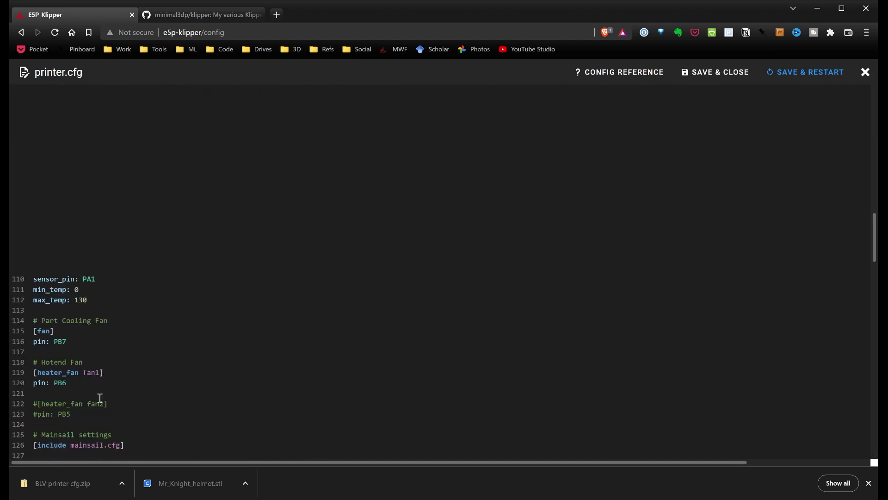
scroll(100, 398, up, 20)
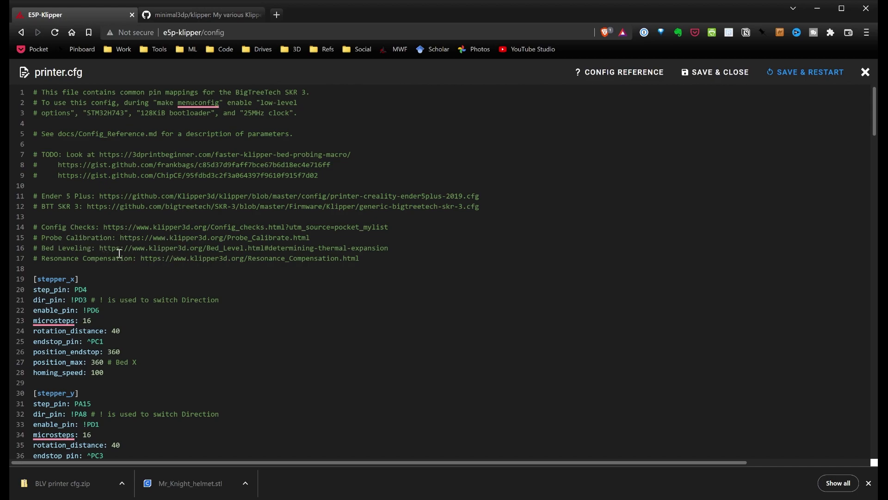
drag(360, 258, 46, 224)
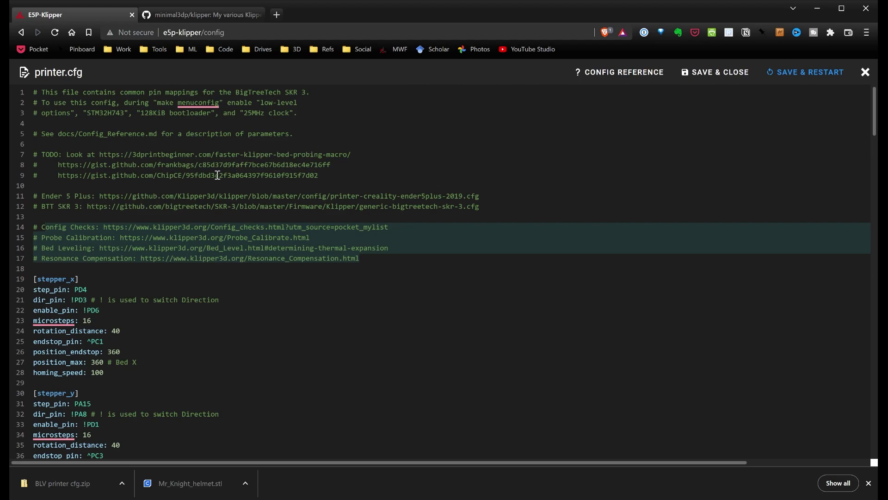
scroll(141, 244, down, 7)
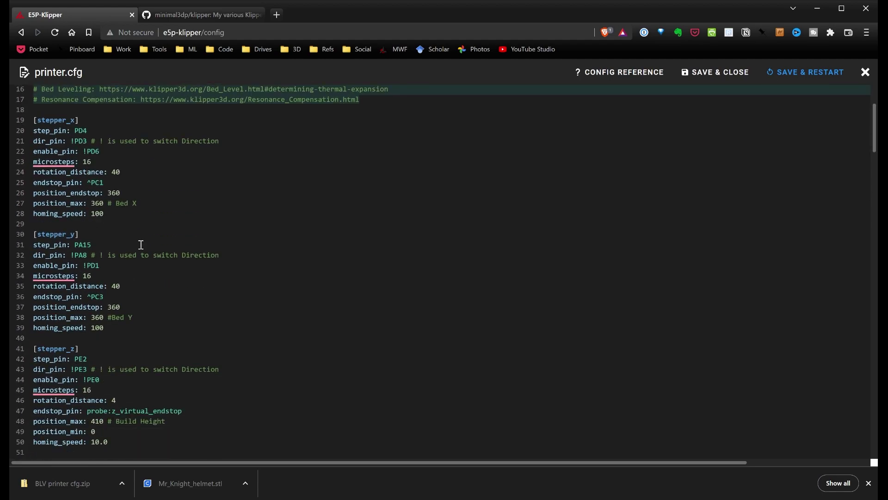